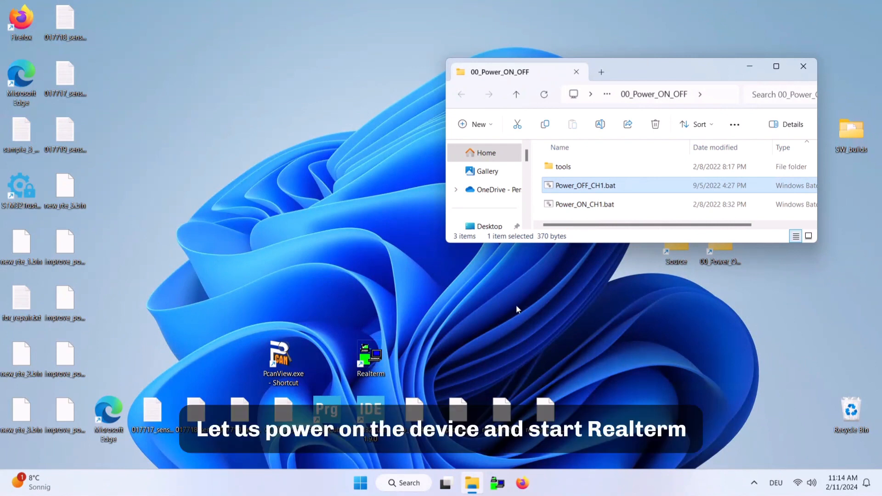
Power on the device by running Power_ON_CH1.bat, and start RealTerm with its window moved toward the desktop's centre
double_click(585, 204)
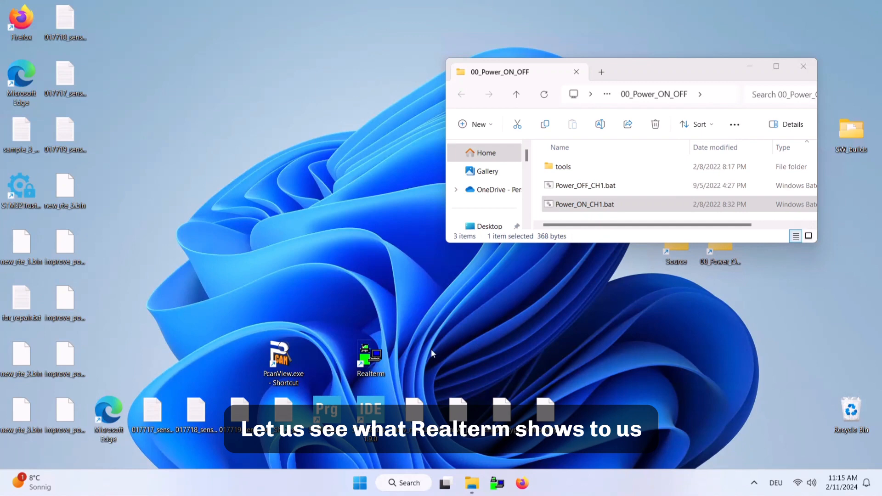
double_click(368, 353)
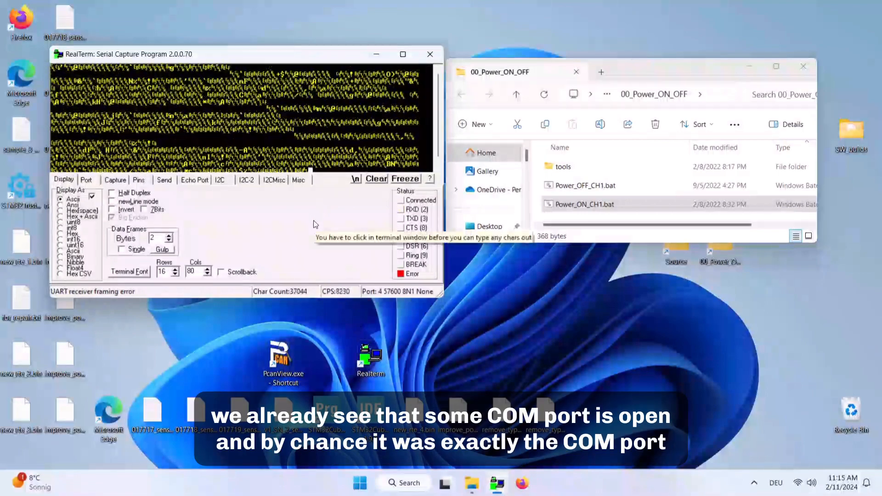
left_click_drag(271, 57, 374, 161)
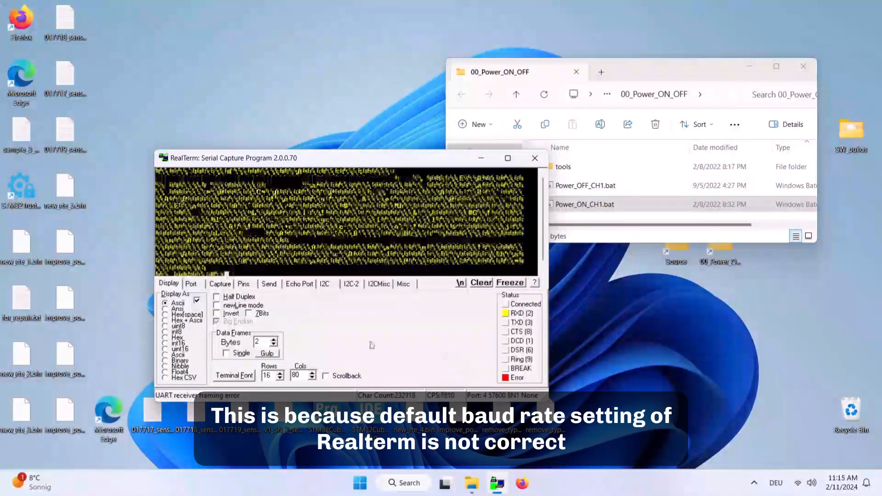
Set the serial port's baud rate to 115200 and apply the change
left_click(191, 284)
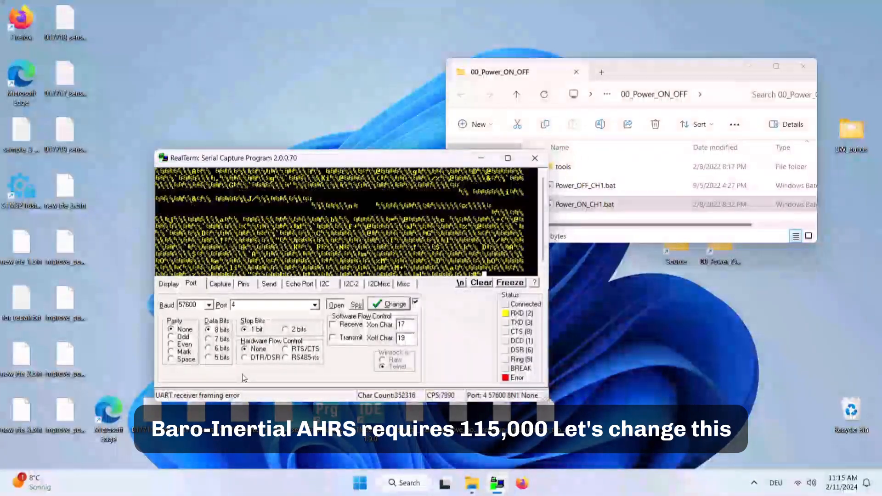
left_click(208, 305)
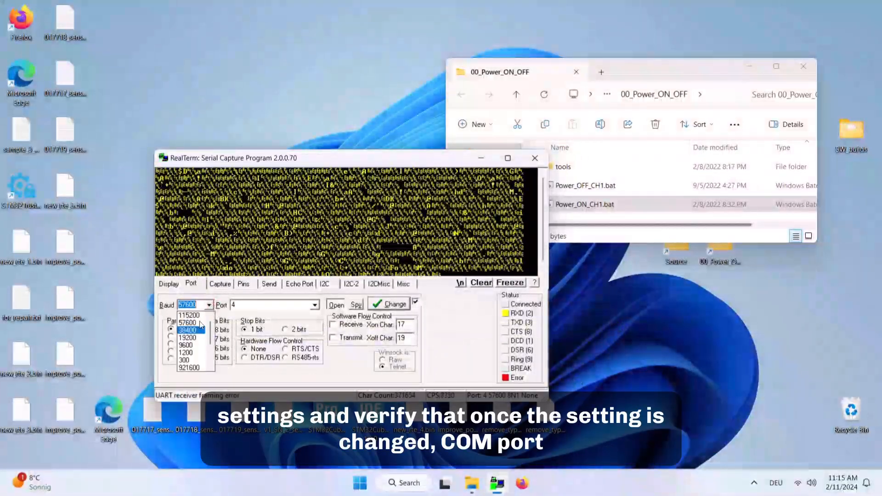
left_click(189, 315)
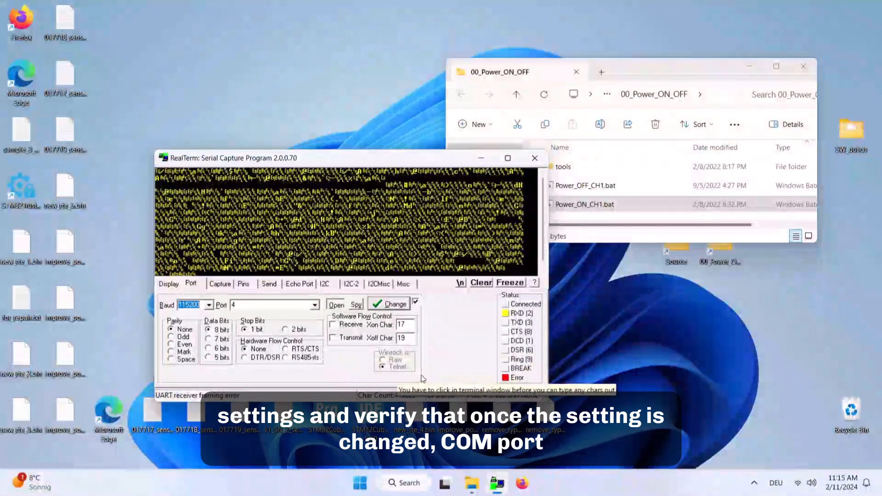
left_click(402, 310)
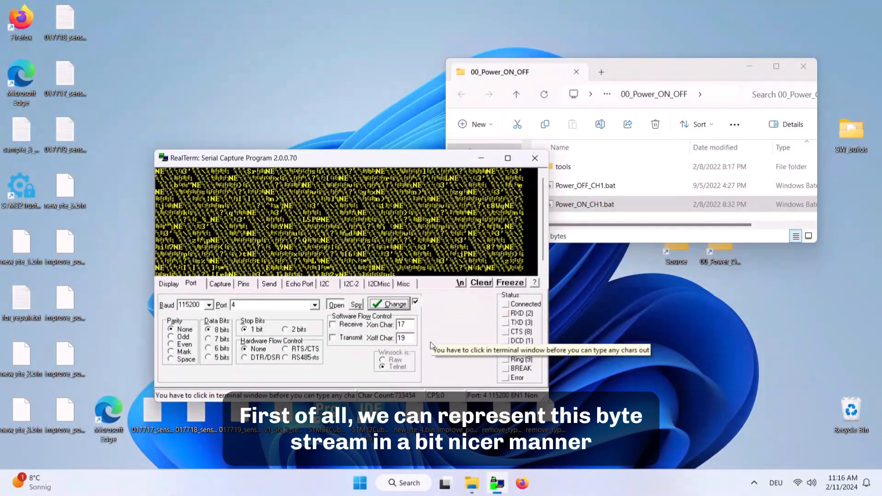
Display the received data as Hex with newLine mode enabled
left_click(169, 284)
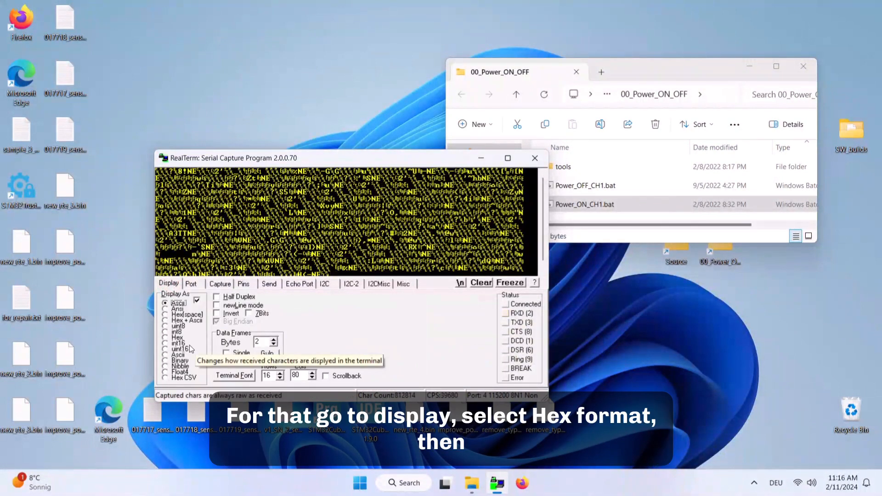
left_click(165, 338)
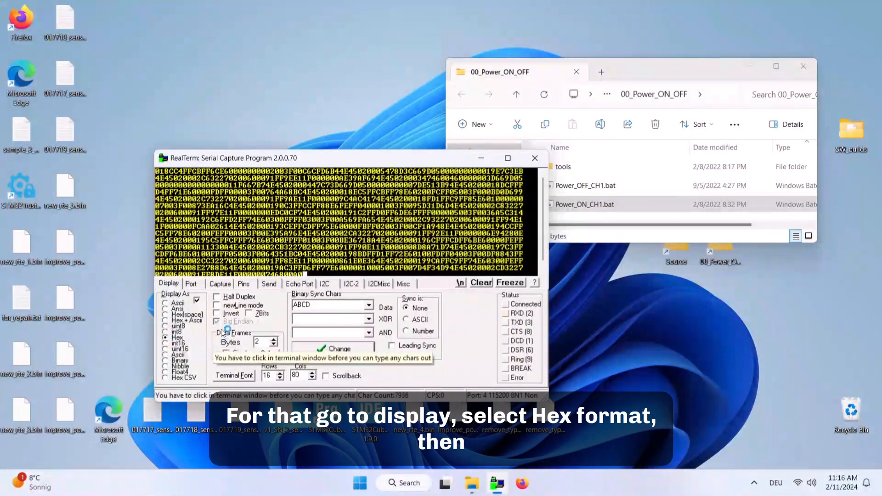
left_click(217, 305)
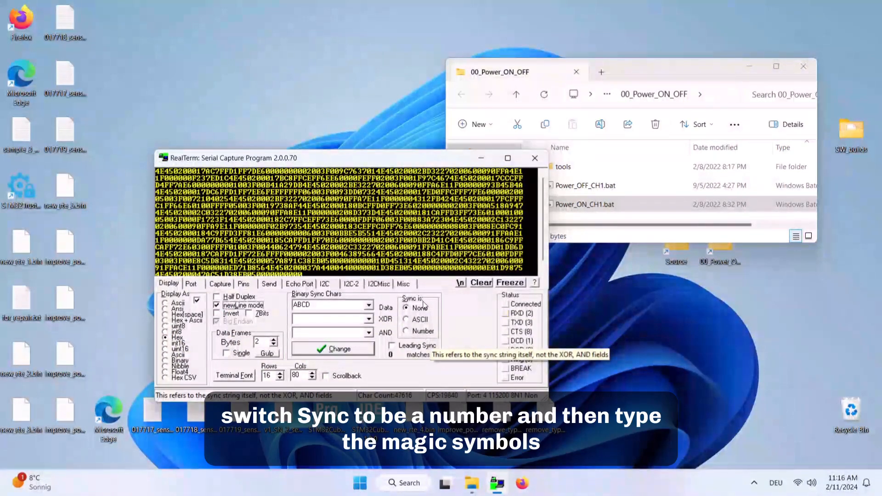
Define the sync characters as the number sequence 0x4e 0x45 and apply them
left_click(413, 331)
double_click(323, 305)
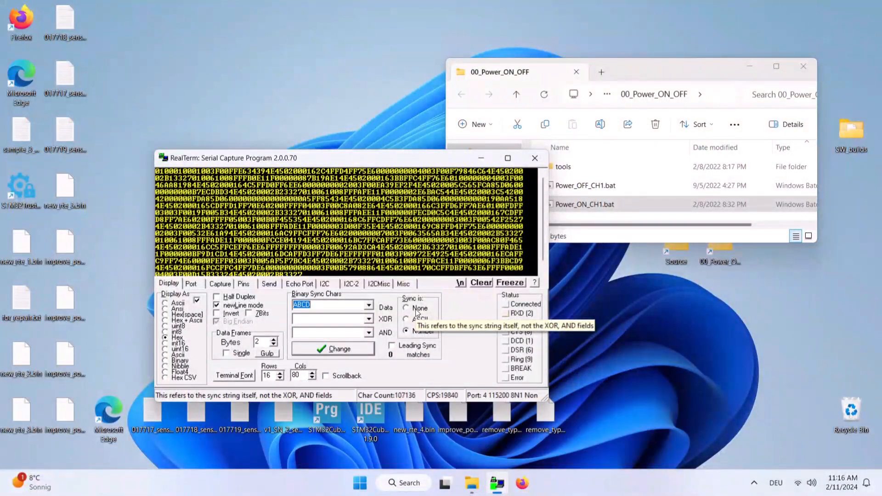
type("0x")
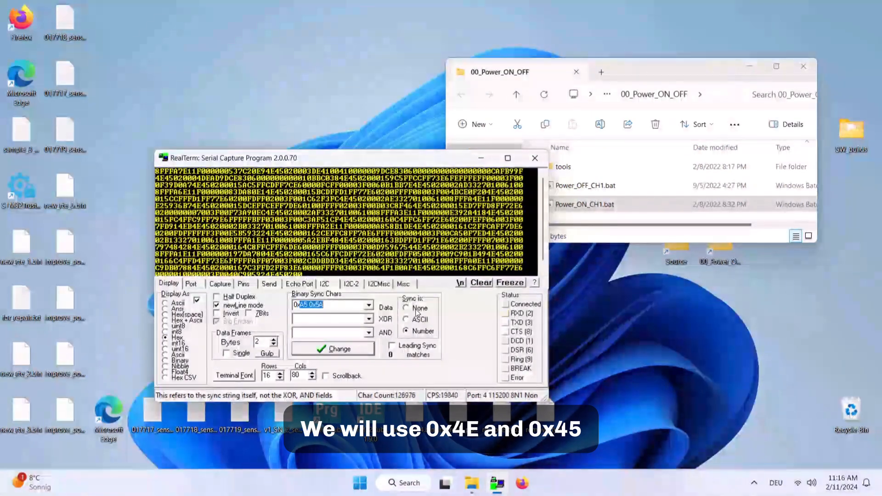
type("4e")
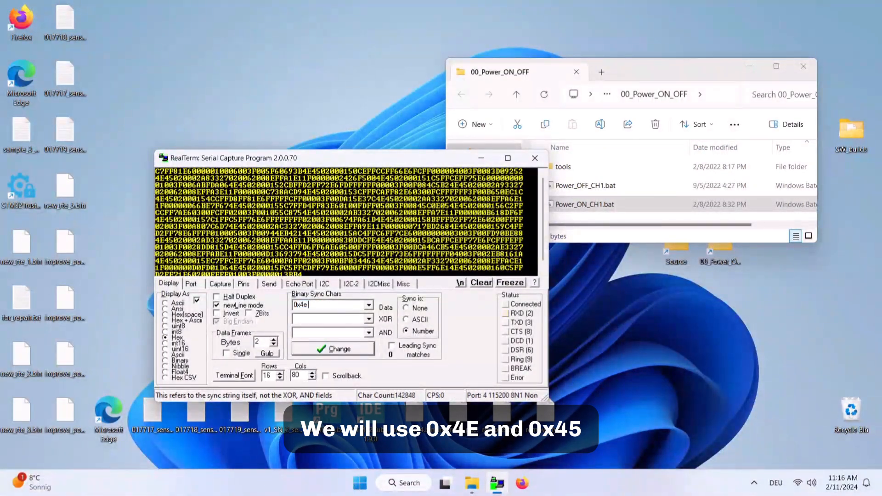
type(" 0x45")
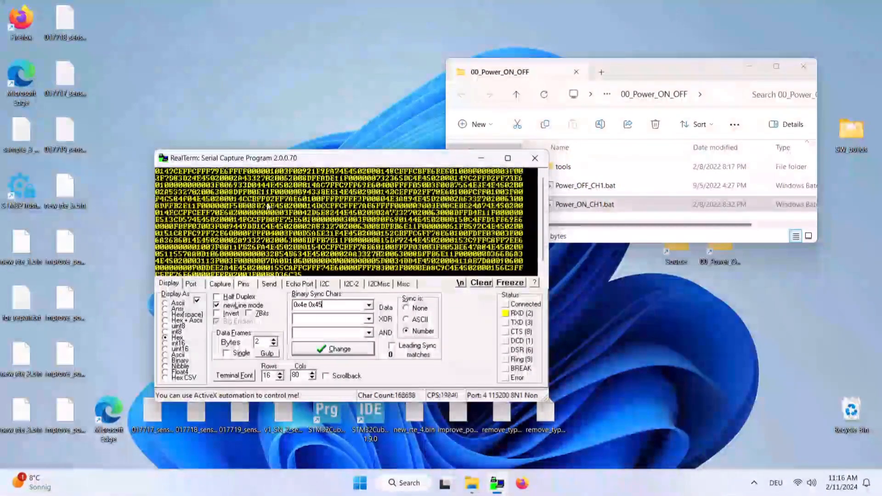
left_click(333, 349)
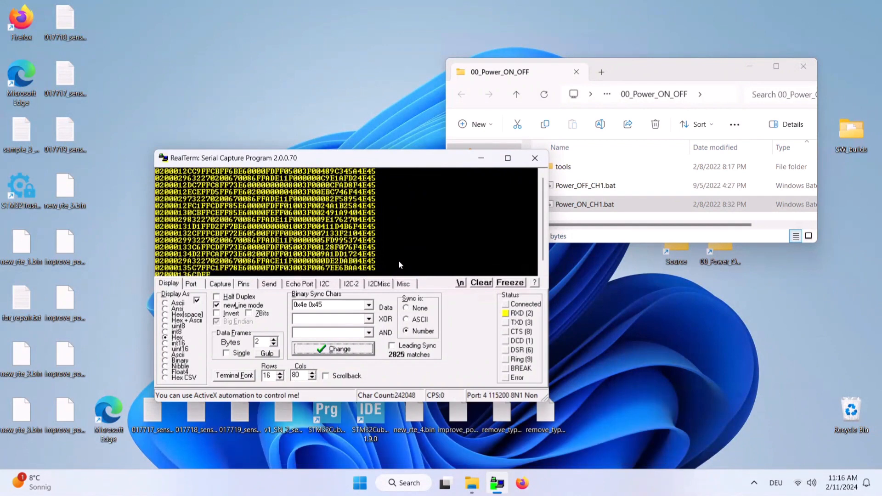
Extend the sync sequence to 0x4e 0x45 0x02 0x00 0x01 and apply it
left_click(334, 306)
left_click(335, 307)
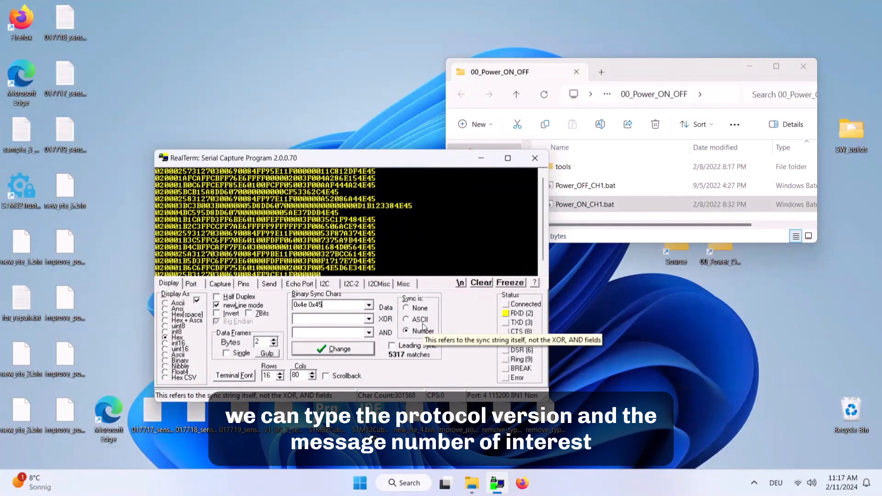
type("0x02 0x00 0x01")
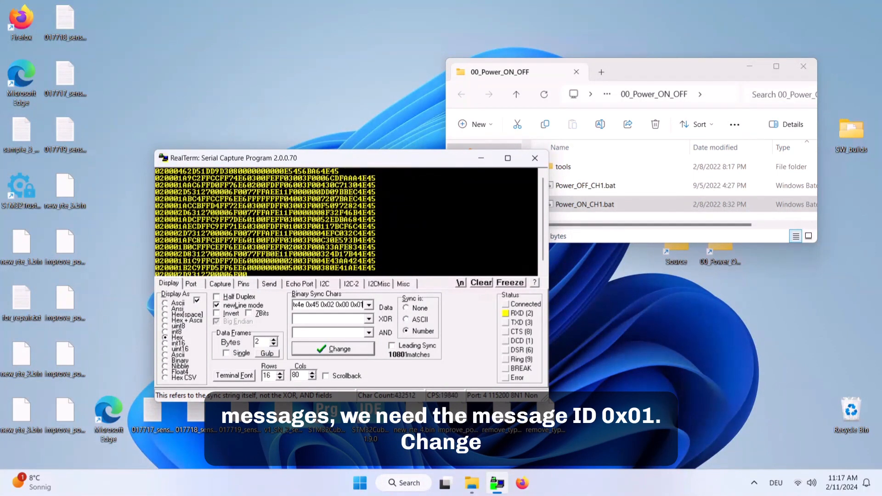
left_click(345, 350)
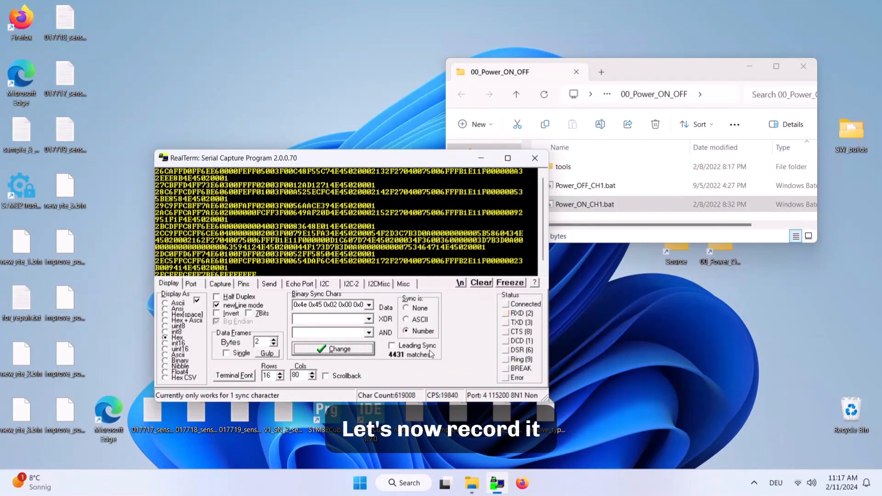
Set the capture output file to capture_1.bin on the Desktop
left_click(225, 285)
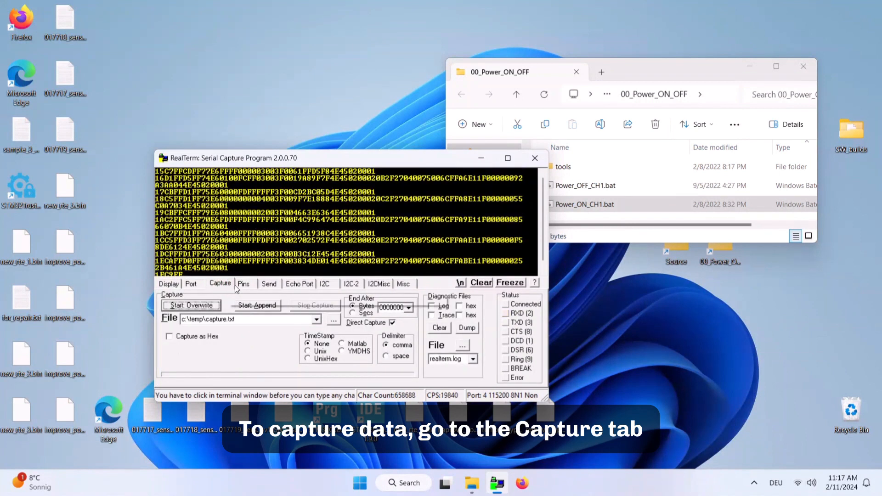
left_click(335, 320)
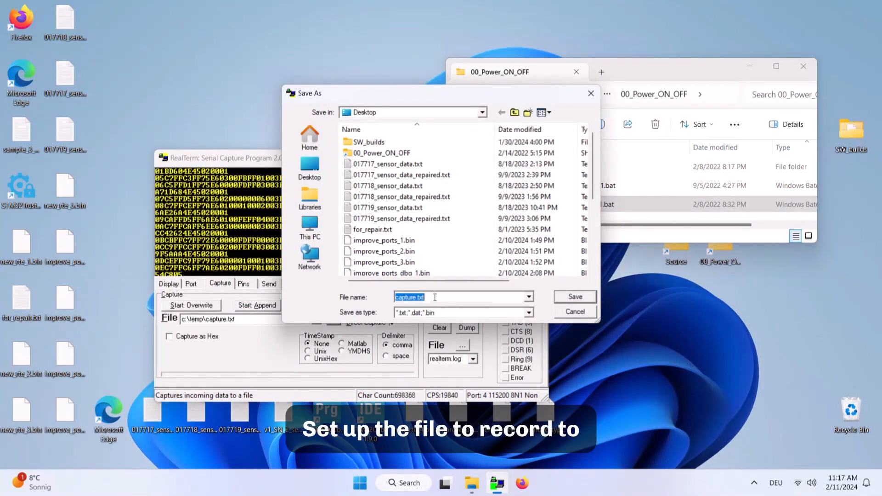
left_click(434, 298)
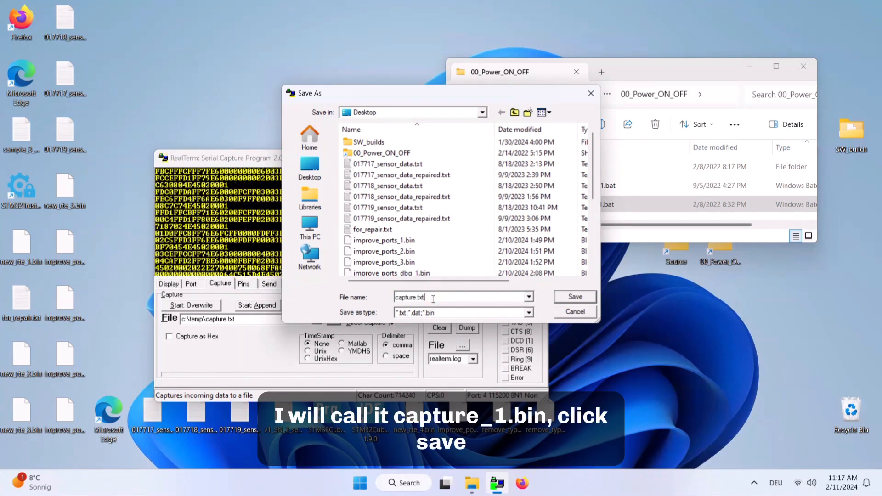
key("BackSpace")
key("BackSpace")
key("BackSpace")
key("BackSpace")
type("_1.bin")
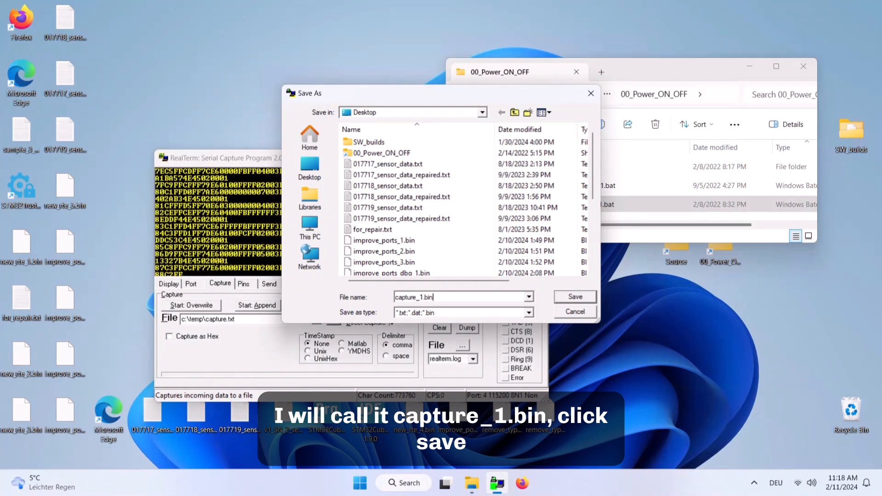
left_click(575, 297)
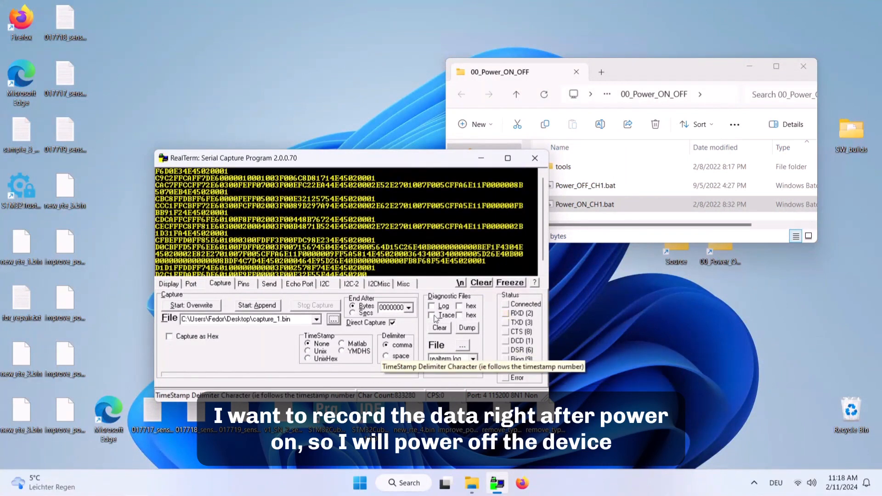
Power-cycle the device with the CH1 batch files, starting an overwriting capture before switching it back on
double_click(595, 187)
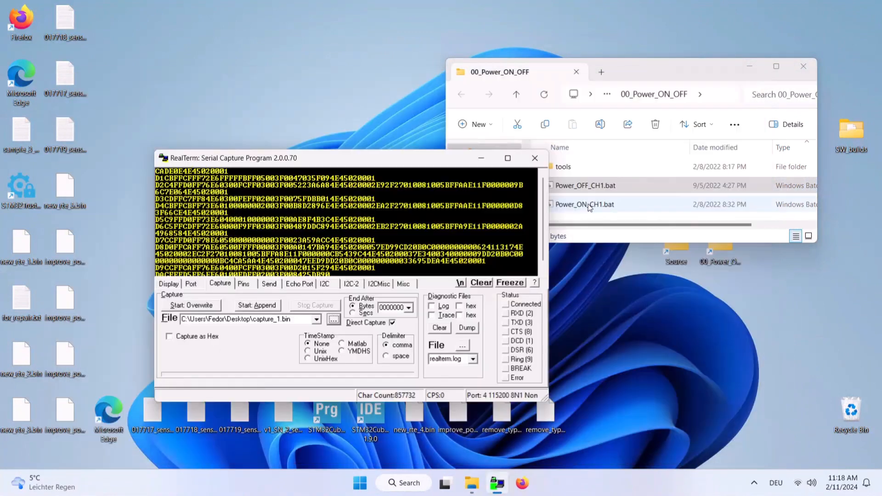
left_click(201, 306)
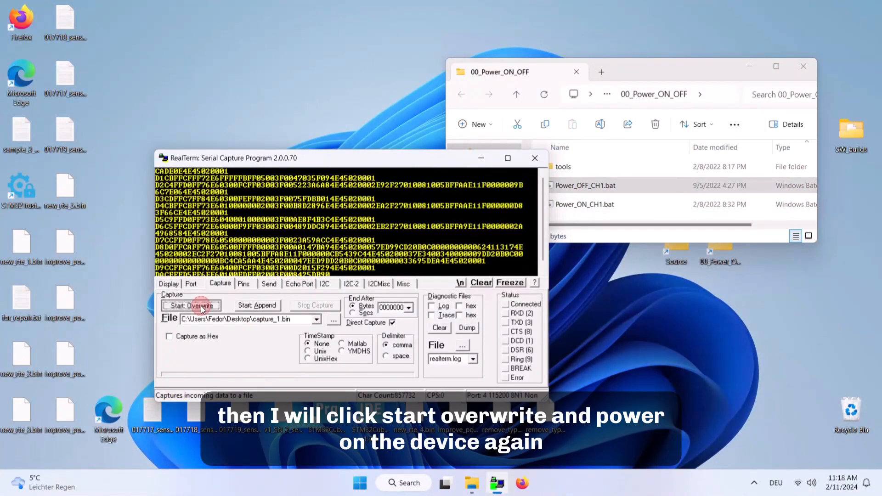
double_click(614, 206)
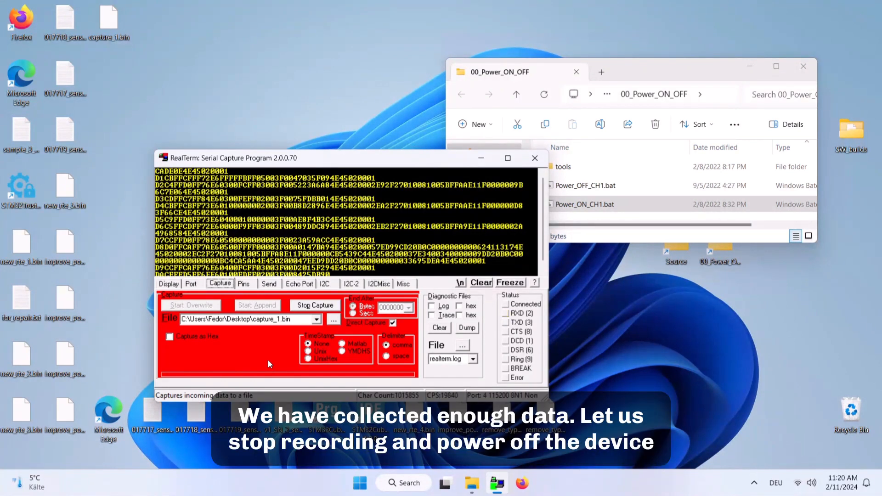
Stop the capture, power off the device with Power_OFF_CH1.bat and close the serial port
left_click(310, 310)
double_click(608, 186)
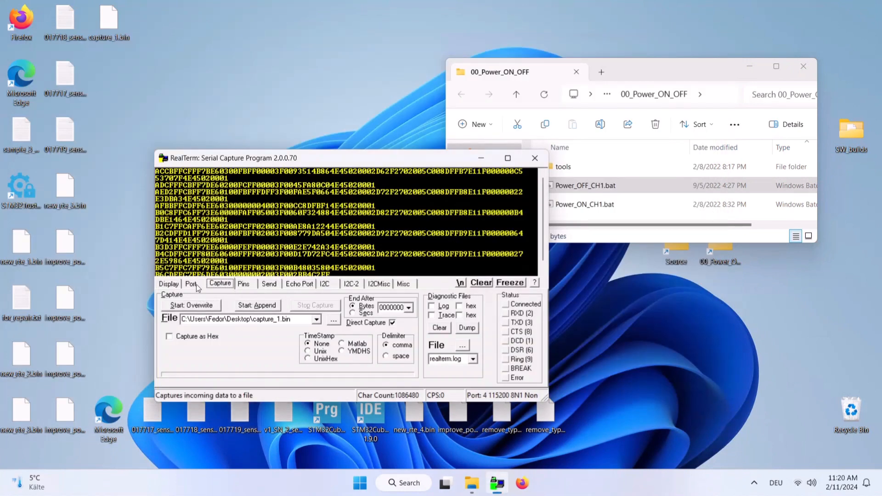
left_click(195, 283)
left_click(336, 305)
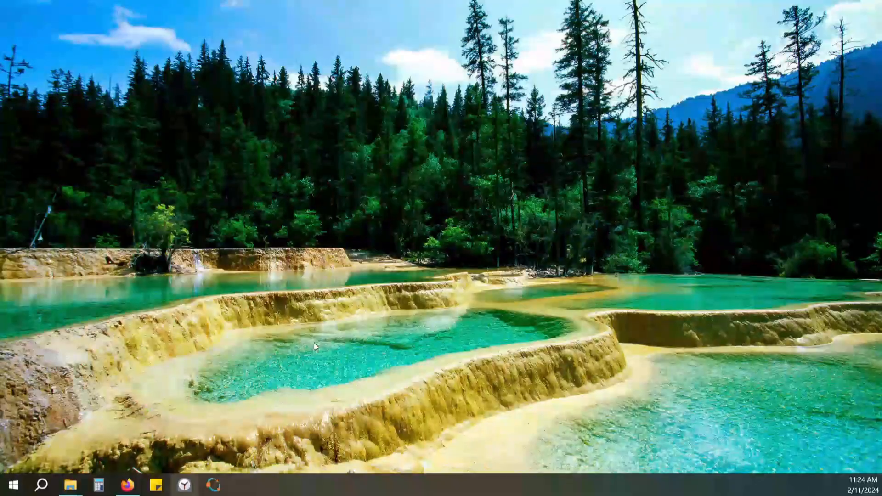
Switch to Octave, close script_evaluateBahrs.m and set the current directory to bahrs-oss\02_Projects\BahrsEvaluationTool
left_click(214, 485)
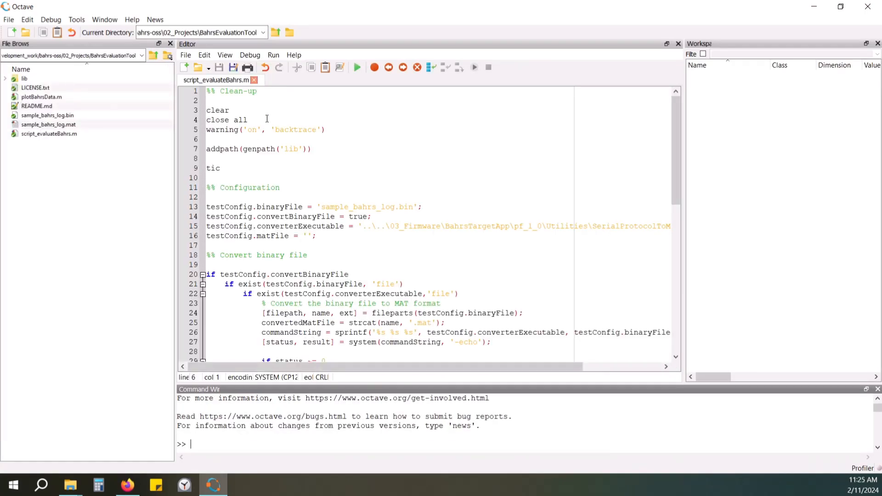
left_click(254, 80)
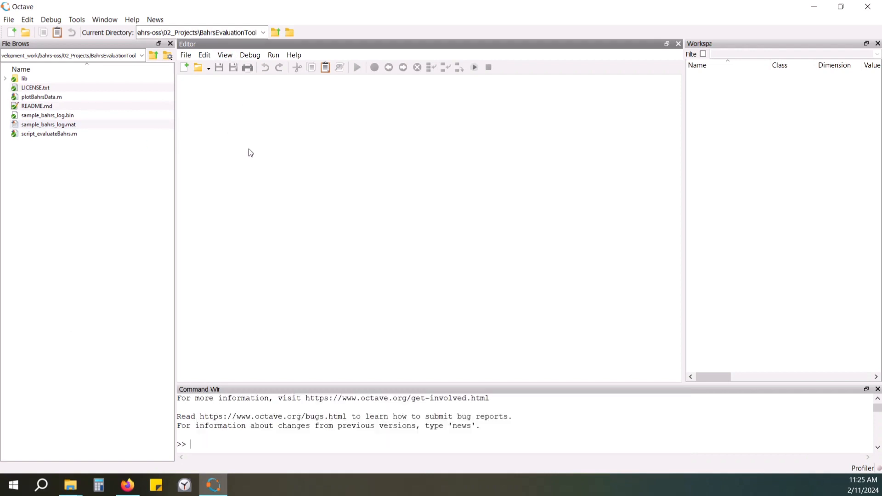
left_click(289, 32)
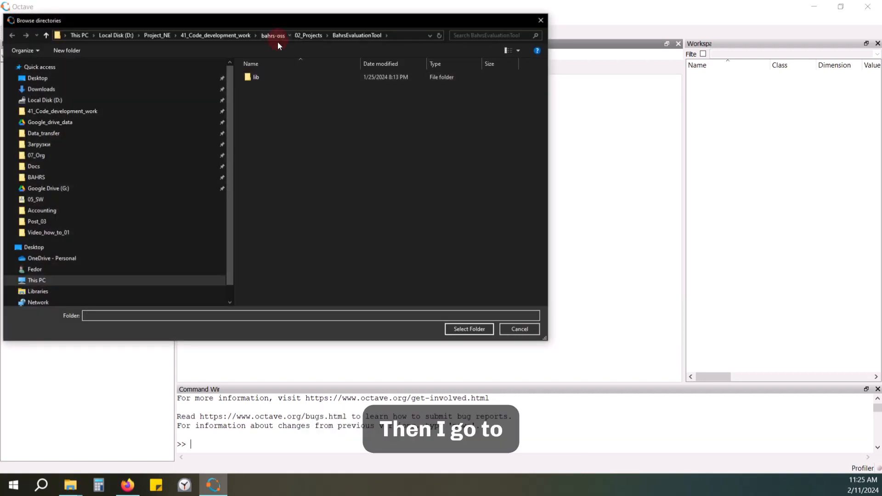
left_click(275, 36)
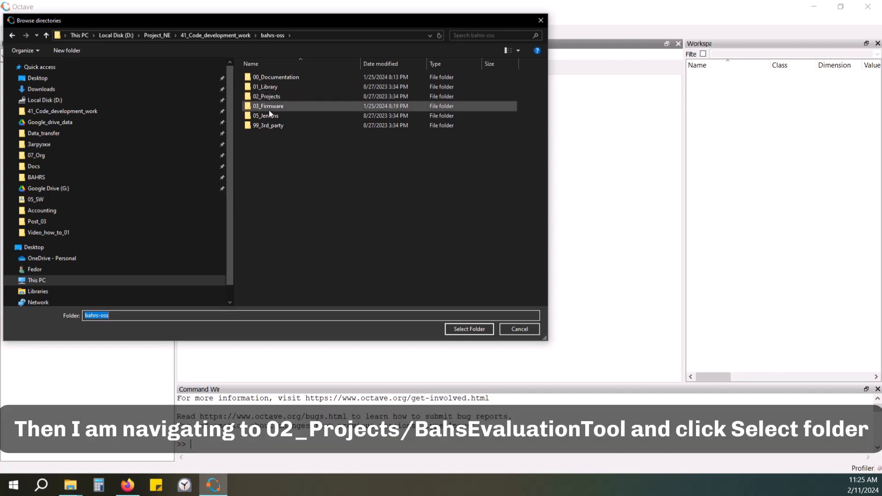
double_click(271, 100)
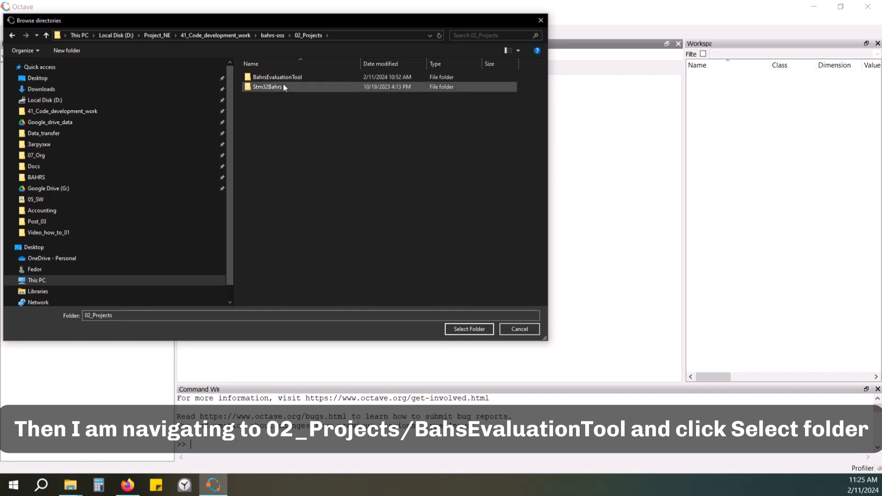
double_click(285, 79)
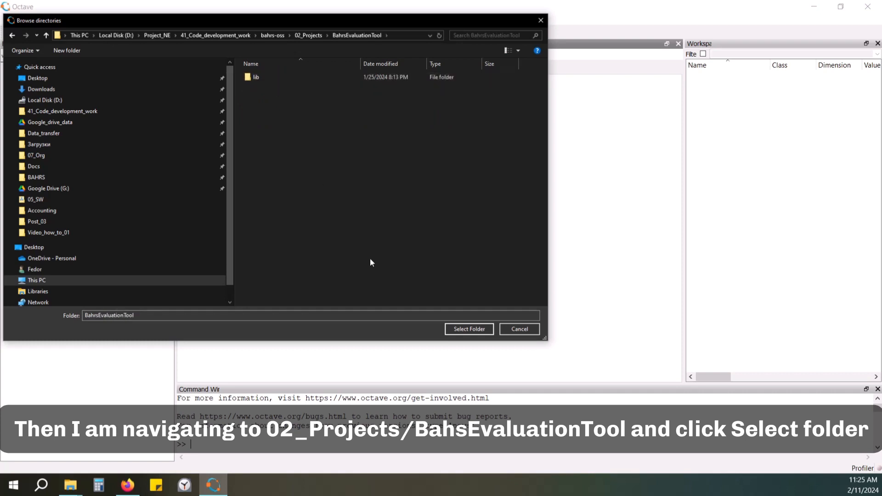
left_click(465, 330)
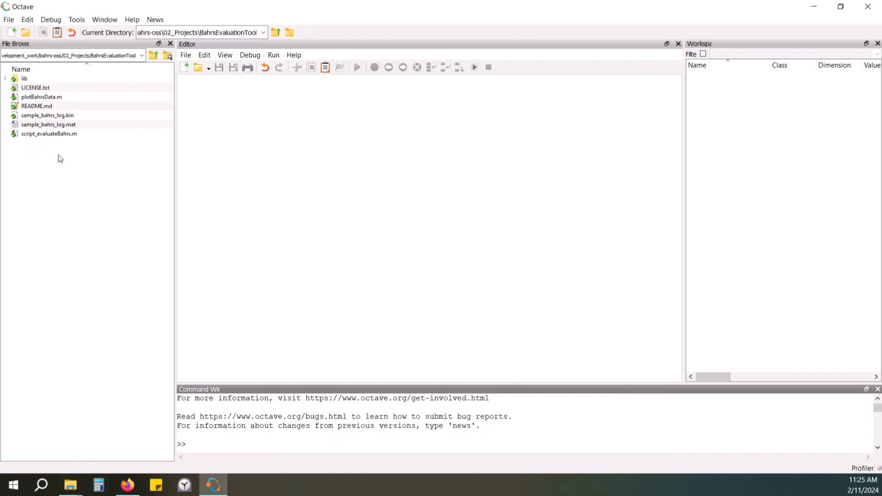
Open script_evaluateBahrs.m, run it on the sample log, and view the specific force, angular rate, attitude and pressure height figures
double_click(66, 134)
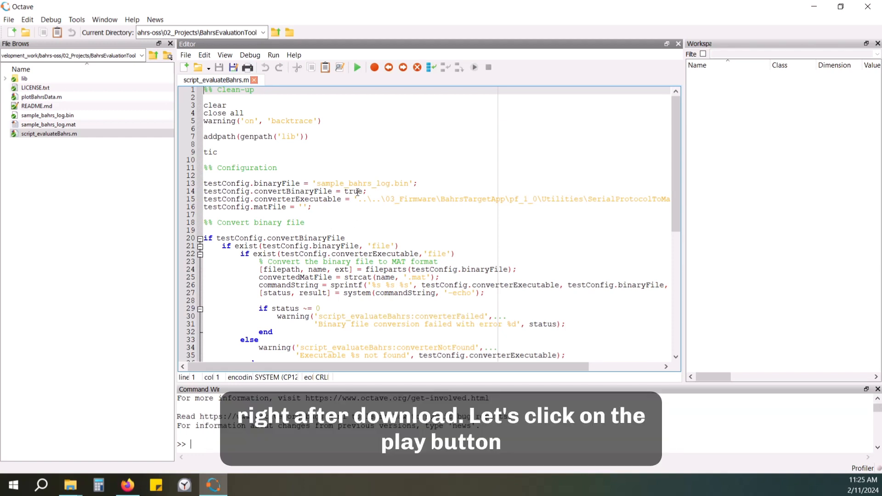
left_click(357, 68)
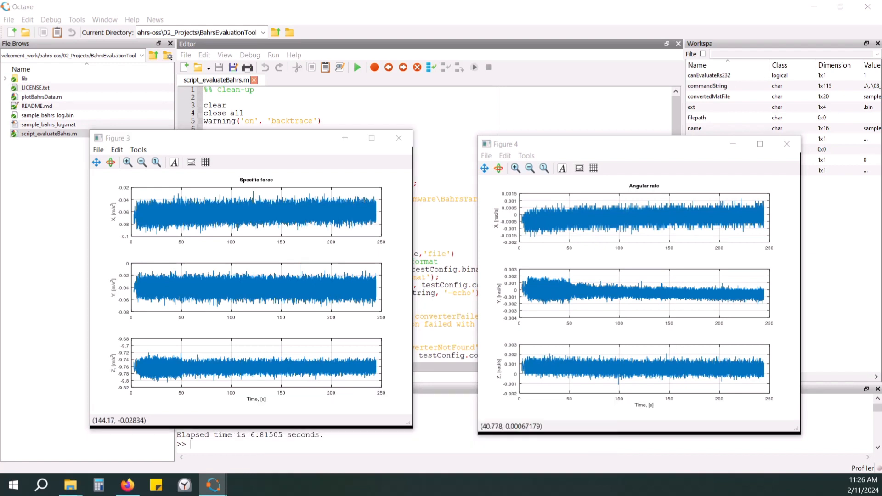
left_click_drag(0, 257, 204, 140)
left_click(409, 140)
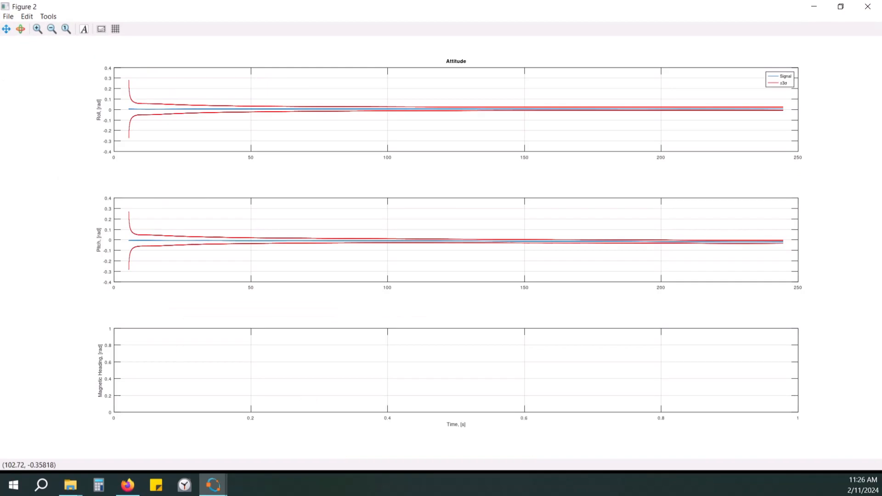
left_click_drag(1, 243, 400, 169)
left_click(508, 165)
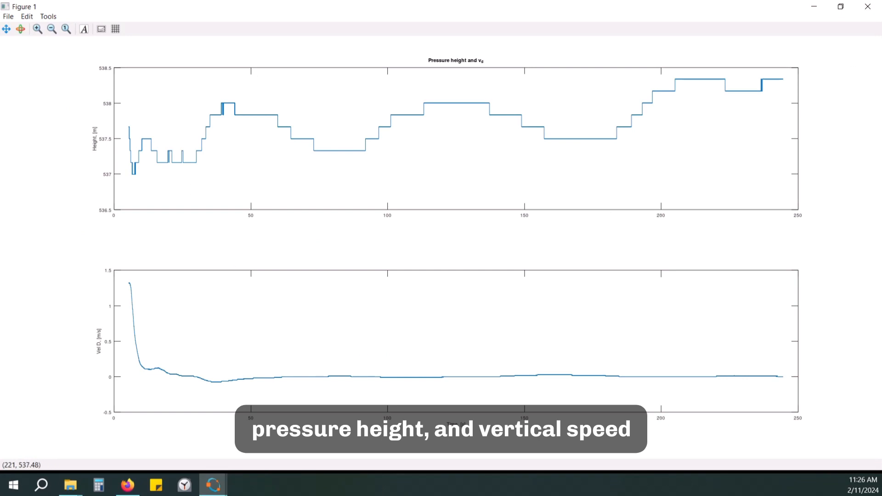
Close all four figures of the sample log evaluation
left_click(870, 8)
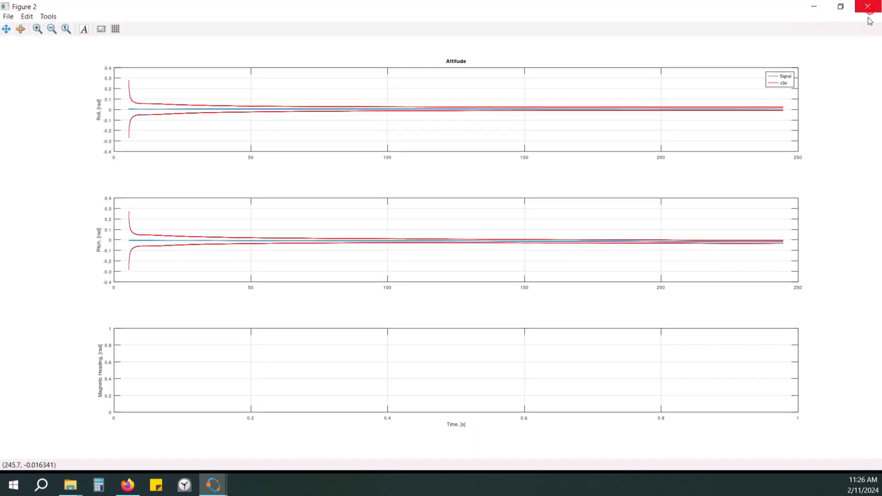
left_click(867, 7)
left_click(787, 144)
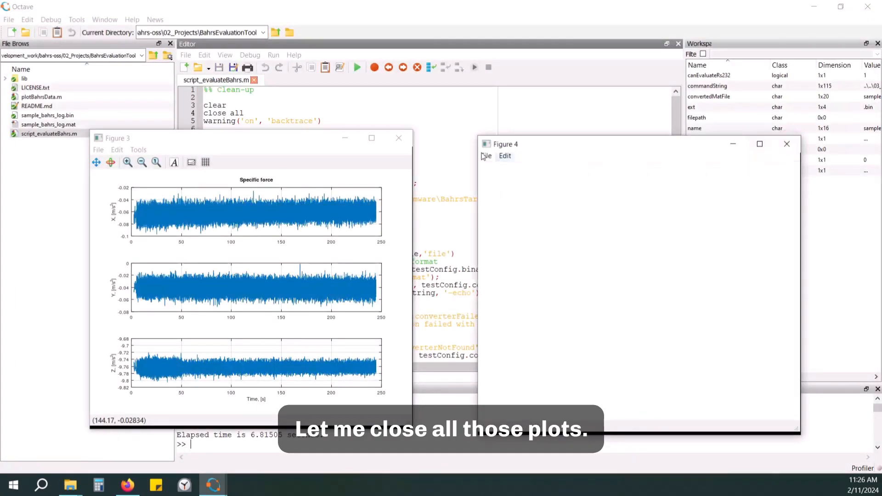
left_click(398, 138)
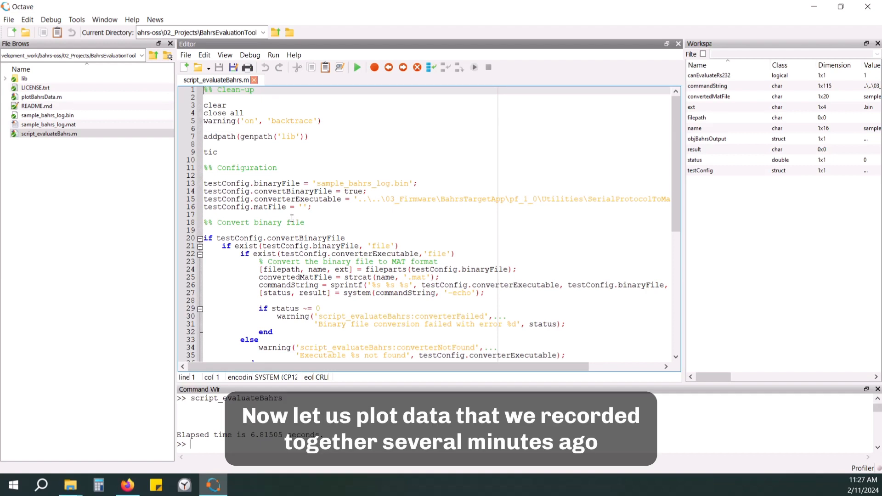
Move the current directory two levels up to the bahrs-oss root folder containing capture_1.bin
left_click(152, 57)
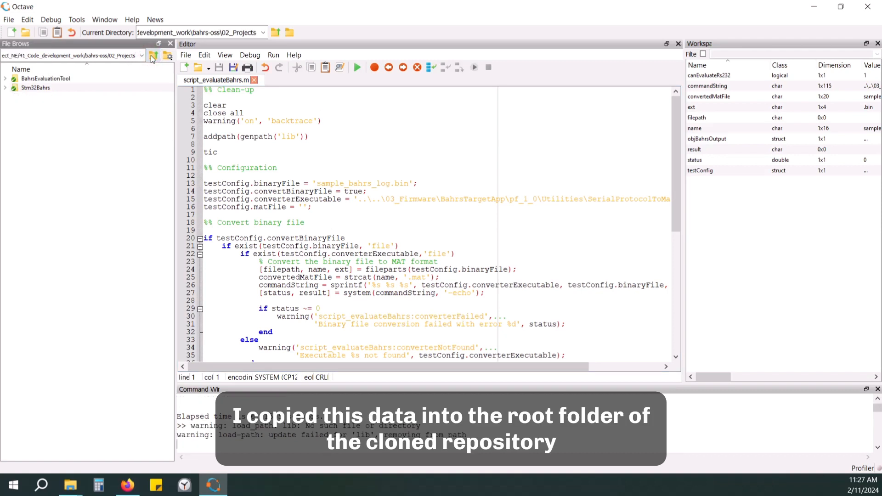
left_click(154, 57)
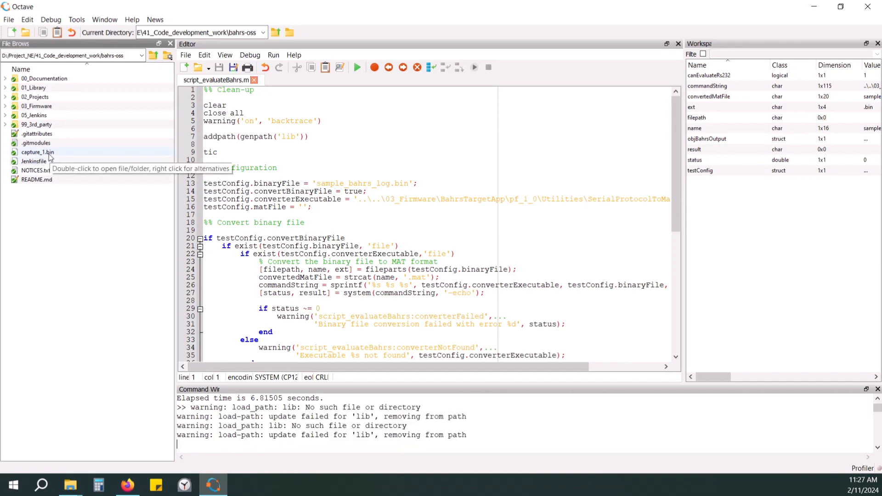
left_click(321, 214)
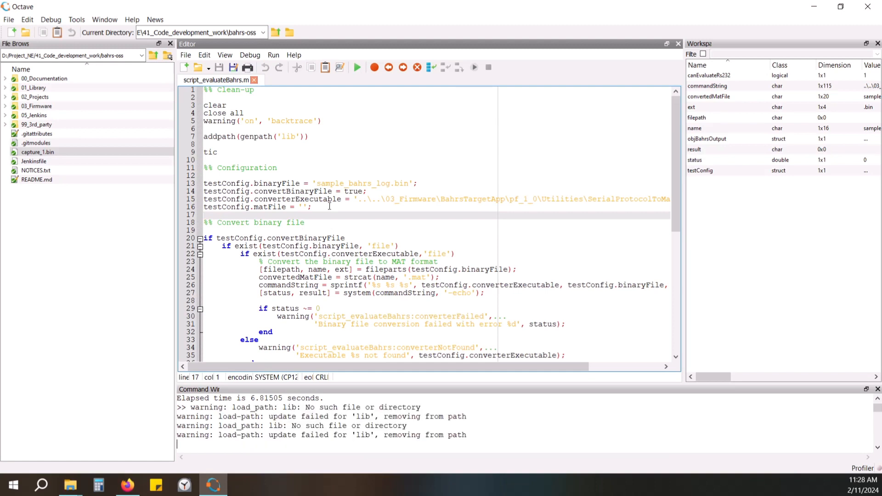
Insert the copied folder path D:/Project_NE/41_Code_development_work/bahrs-oss before the file name in testConfig.binaryFile
left_click_drag(317, 183, 409, 183)
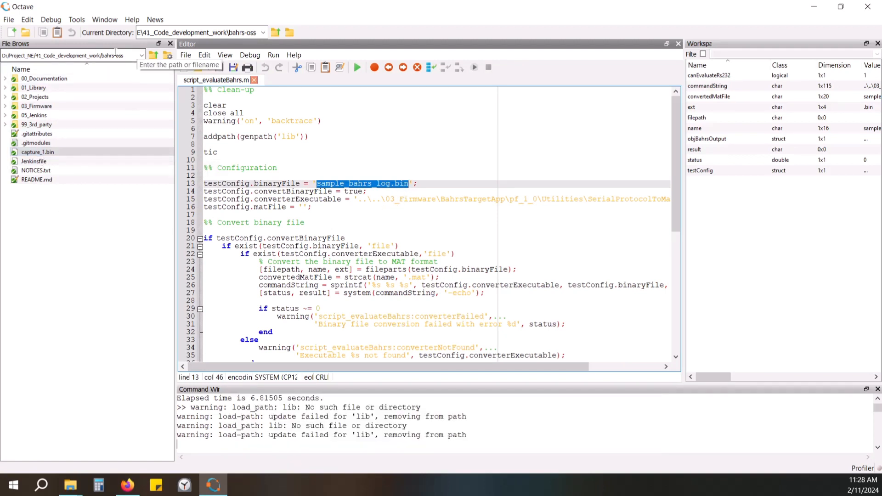
left_click_drag(131, 56, 2, 56)
key("ctrl+c")
left_click(523, 184)
left_click(314, 183)
key("Right")
key("ctrl+v")
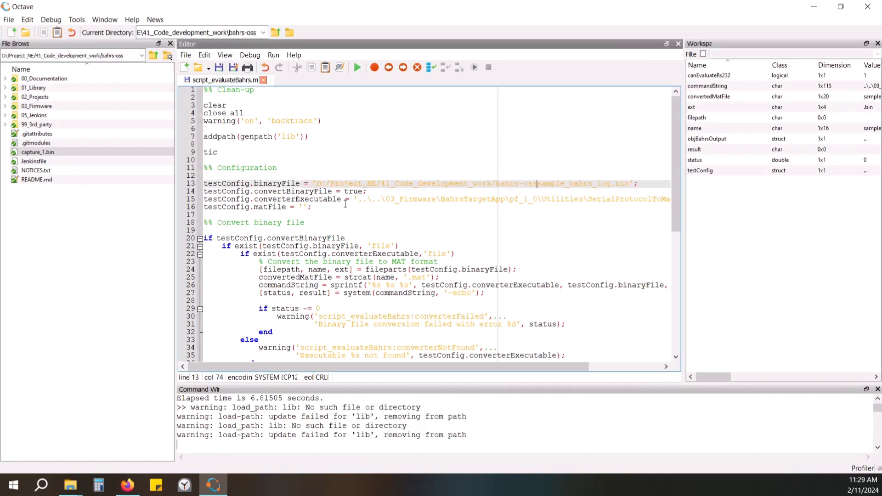
Replace the sample file name after the bahrs-oss path on line 13 with \capture_1.bin
key("Delete")
key("Delete")
key("Delete")
key("Delete")
key("Delete")
key("Delete")
key("Delete")
key("Delete")
key("Delete")
key("Delete")
key("Delete")
key("Delete")
key("Delete")
key("Delete")
key("Delete")
key("Delete")
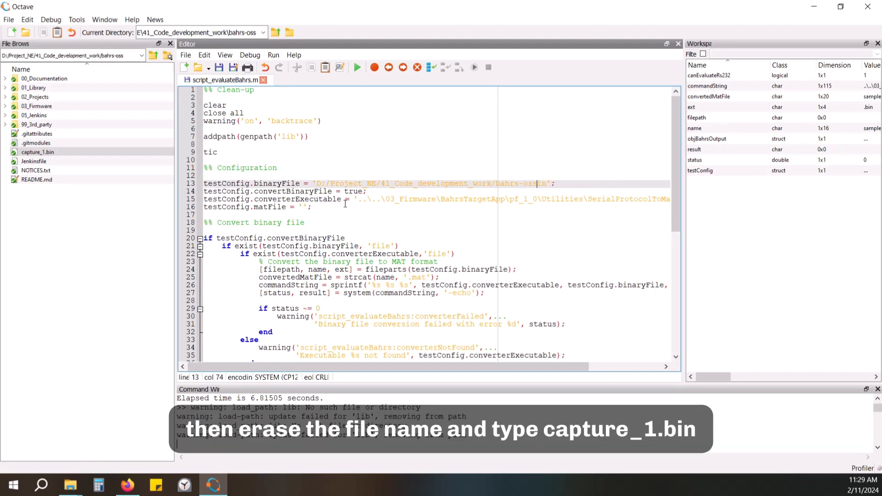
type("\\capture_1.bin")
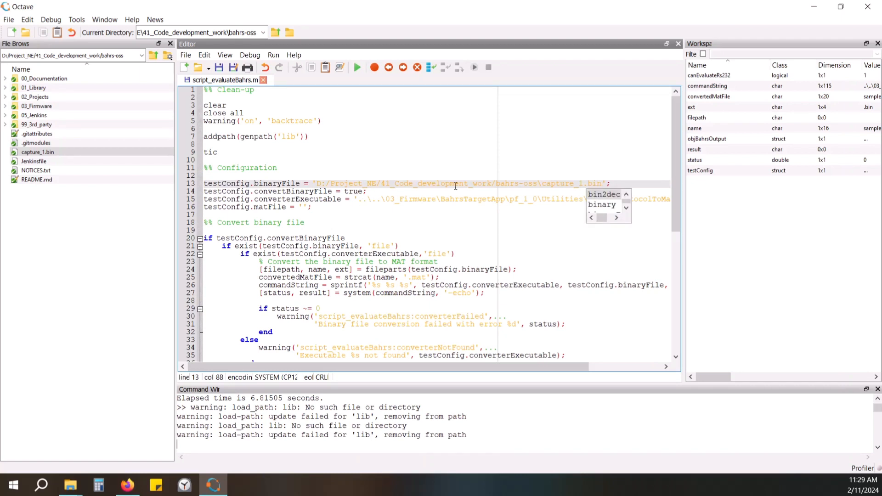
Change the backslash before capture_1.bin to a forward slash and save the script
left_click(492, 167)
key("ctrl+s")
left_click(542, 183)
key("BackSpace")
type("/")
key("ctrl+s")
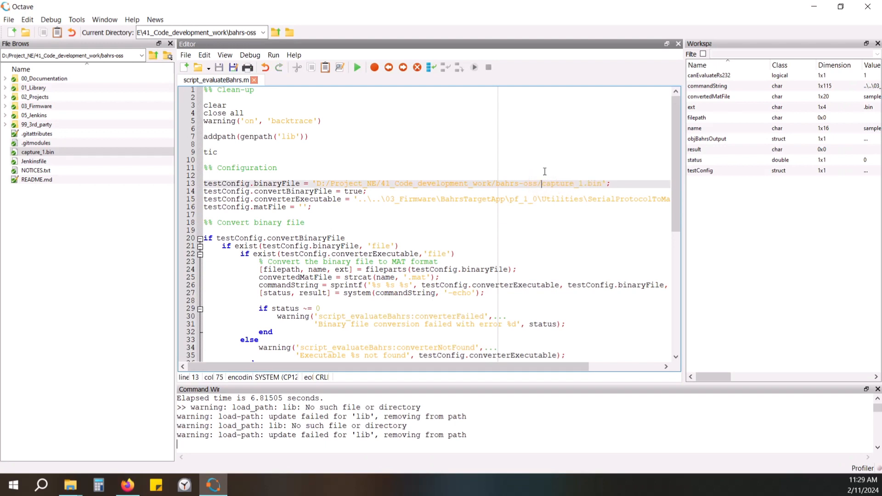
Run the evaluation script on capture_1.bin, changing the directory to BahrsEvaluationTool
left_click(360, 67)
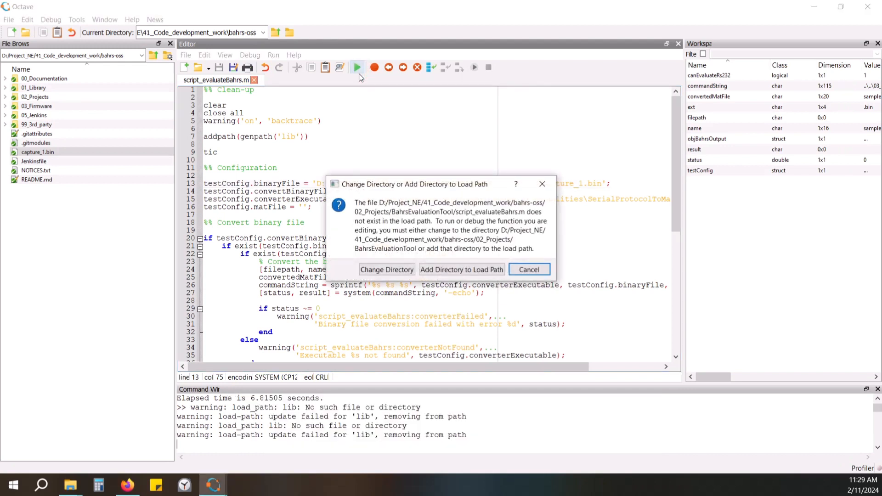
left_click(387, 270)
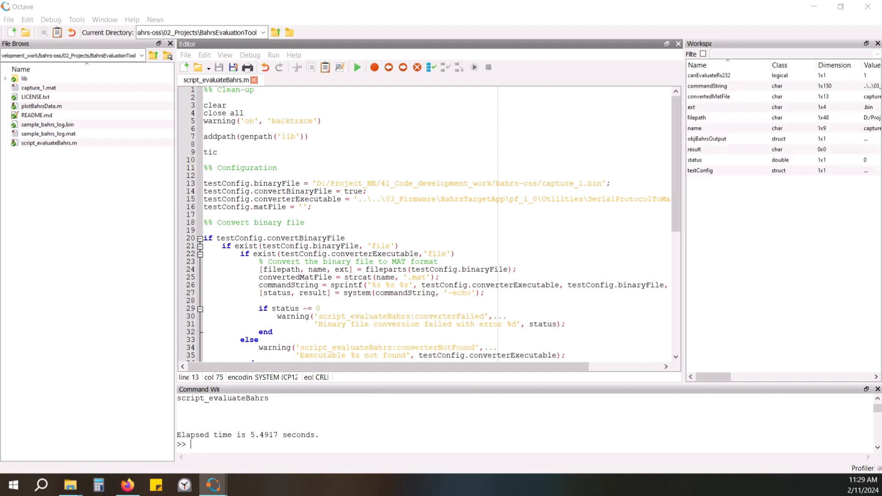
Arrange the specific force and angular rate figures side by side to examine the recorded inertial data
left_click_drag(0, 263, 650, 118)
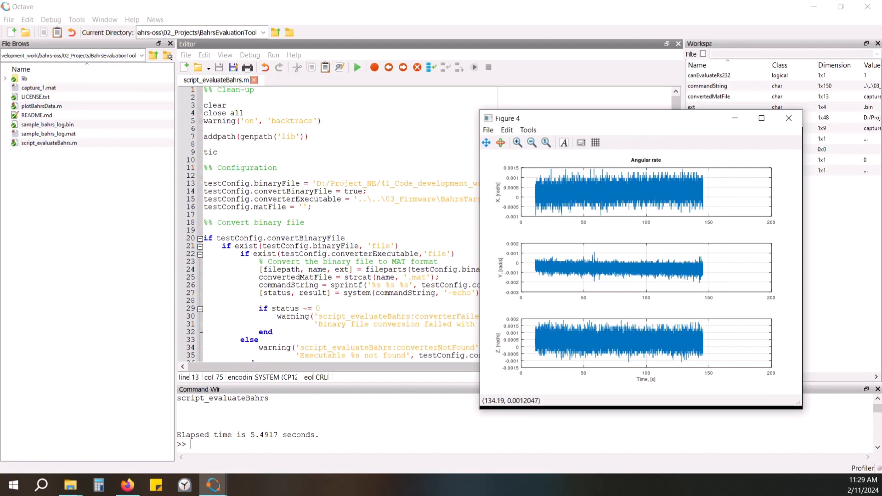
left_click_drag(0, 257, 207, 112)
left_click(523, 119)
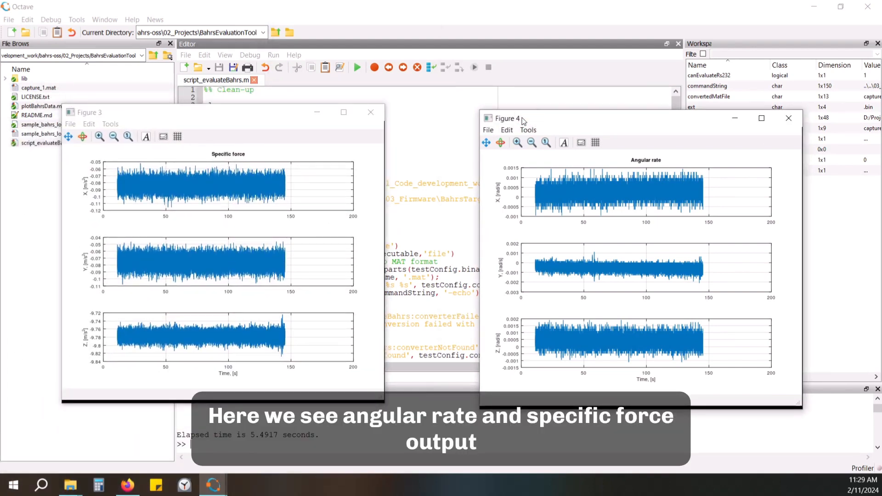
key("super+Right")
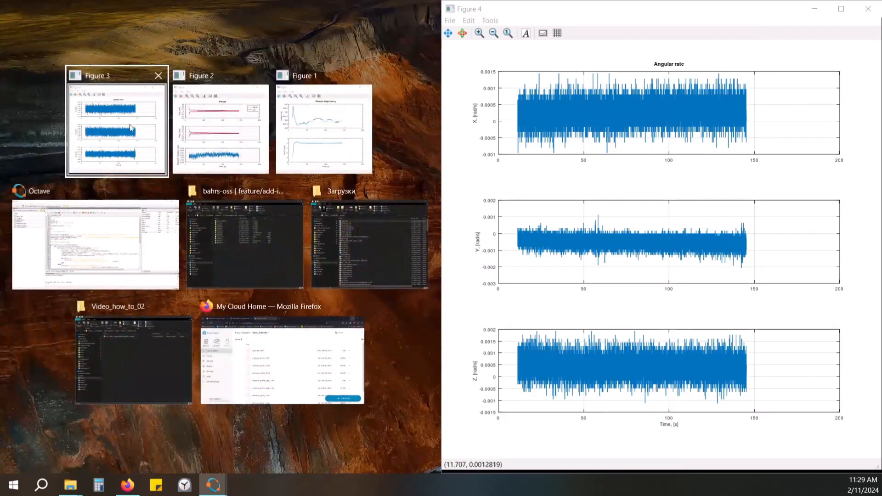
key("Return")
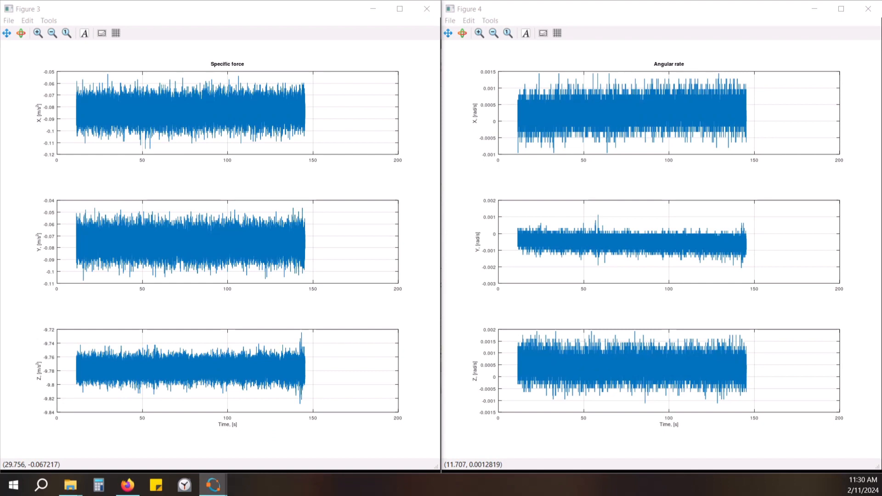
Bring up the attitude and pressure height figures and arrange them side by side for inspection
key("alt+Tab")
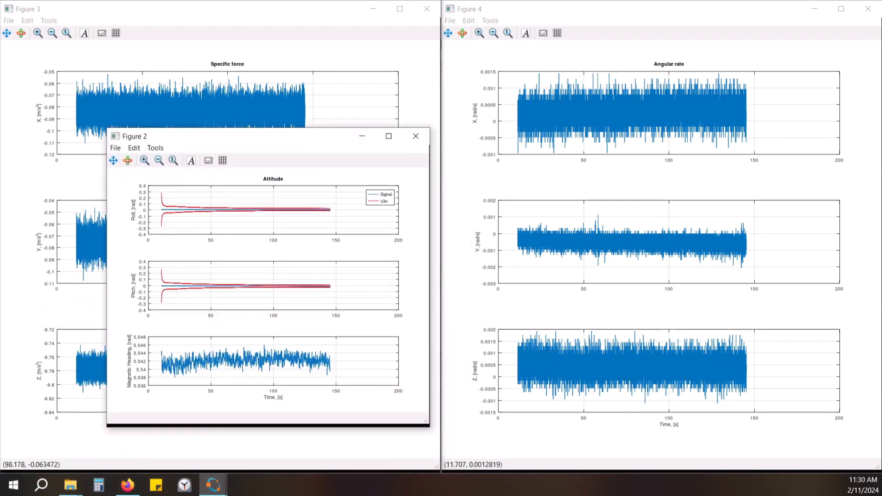
key("alt+Tab")
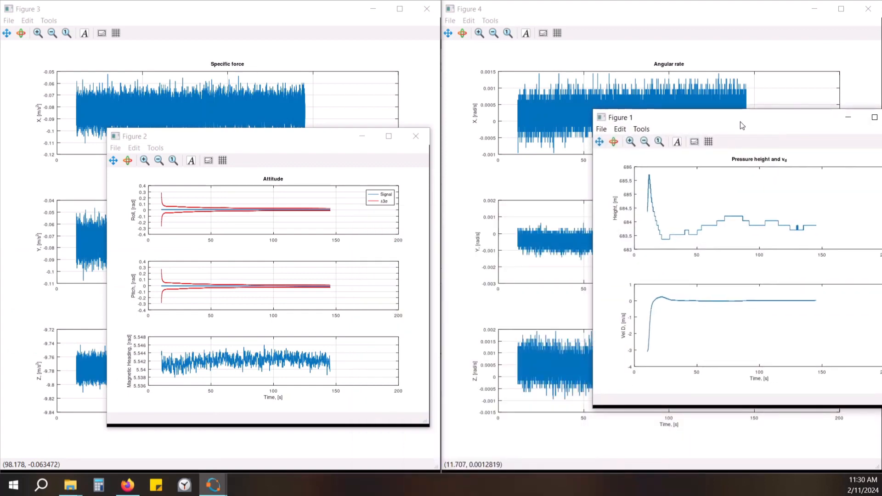
left_click_drag(759, 123, 702, 118)
key("super+Right")
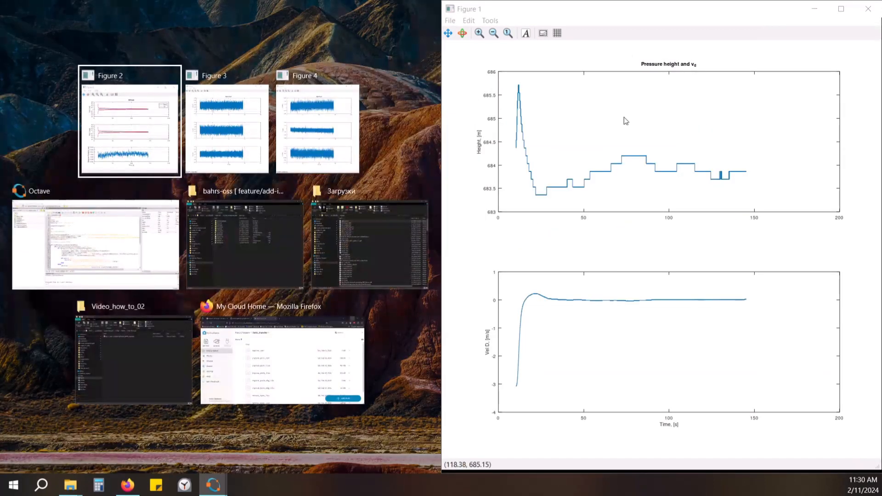
left_click(137, 124)
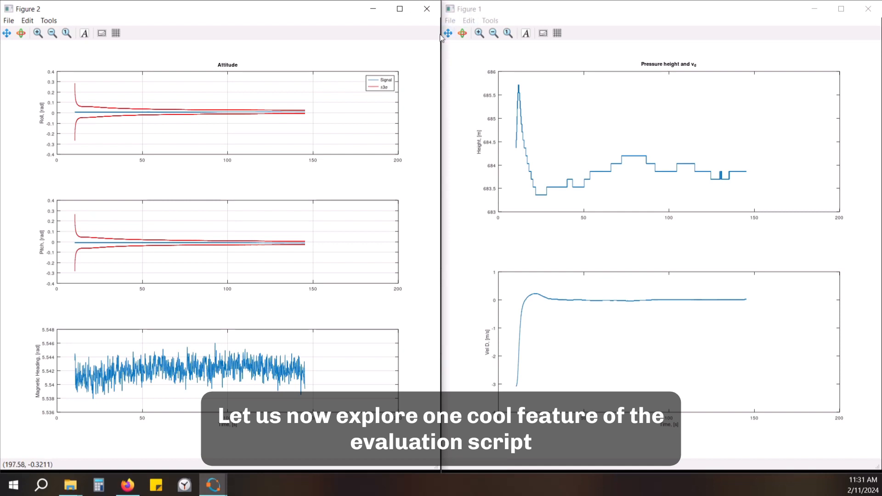
Close all four figures of the recorded capture
left_click(427, 10)
left_click(429, 11)
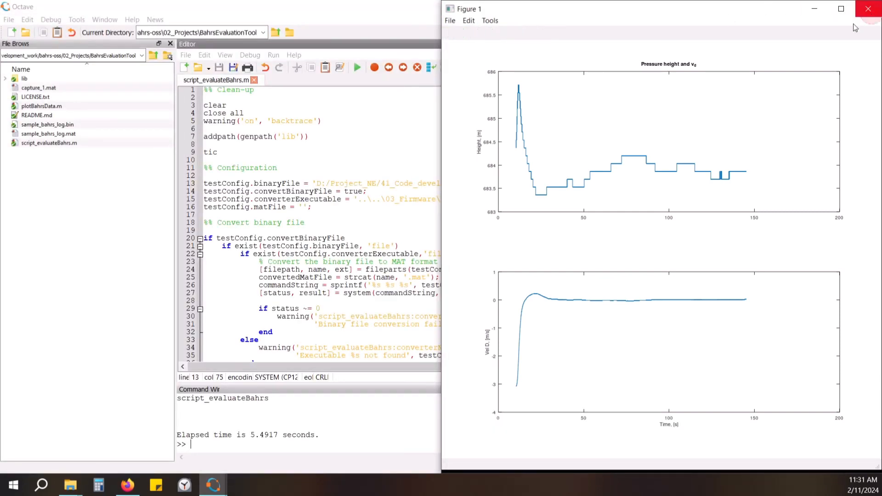
left_click(864, 10)
left_click(868, 9)
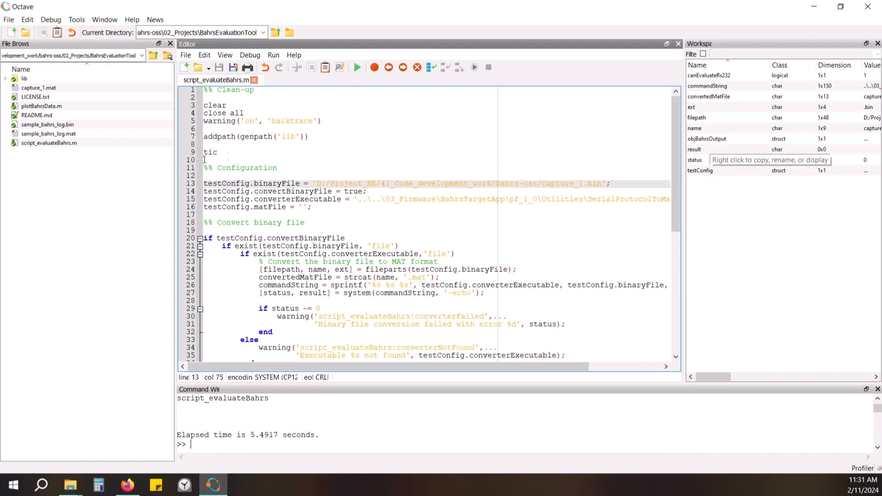
Clear the workspace with the clear command and load capture_1.mat into it
left_click(362, 438)
type("clear")
key("Return")
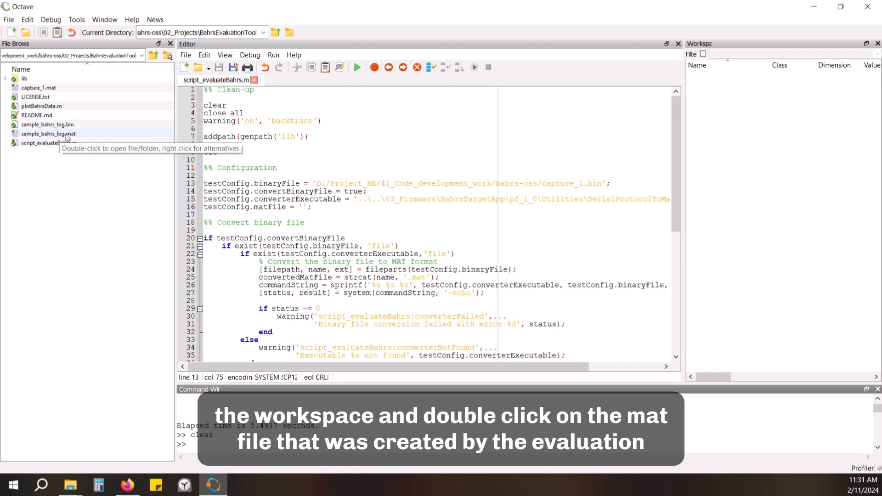
double_click(45, 89)
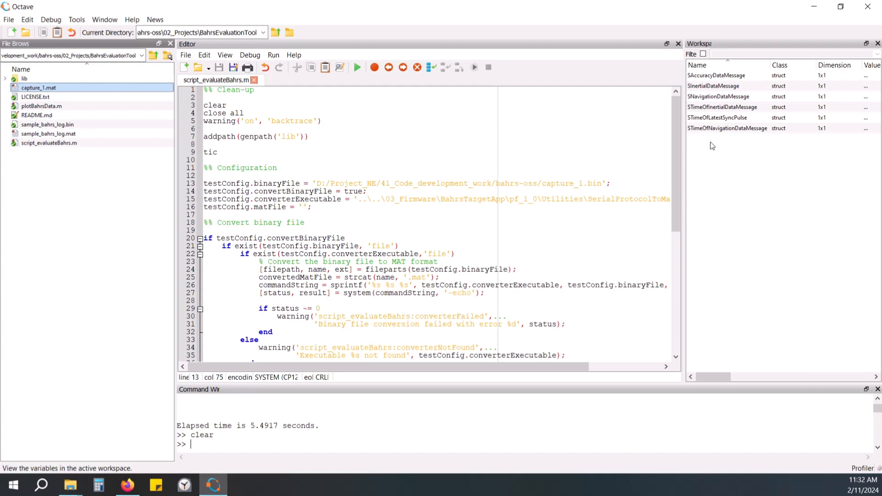
Open the SNavigationDataMessage struct in the Variable Editor and display the values of its uValidity_ field
double_click(712, 98)
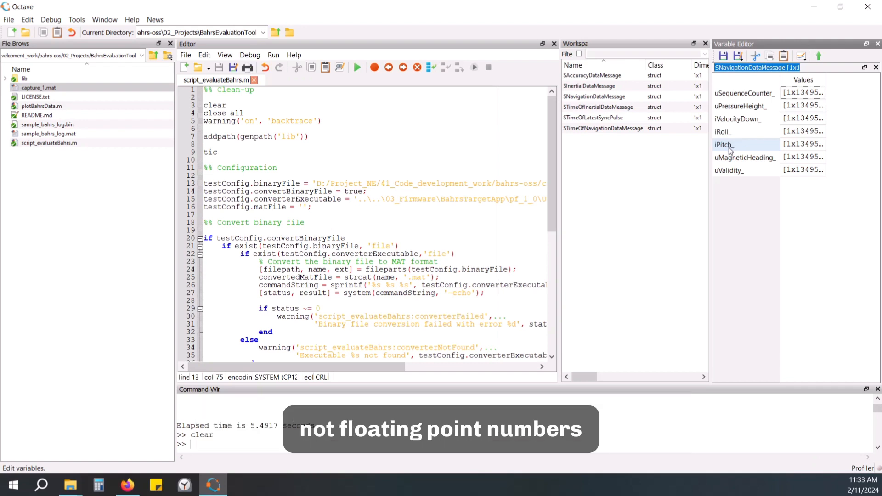
left_click(734, 174)
left_click(787, 174)
double_click(788, 173)
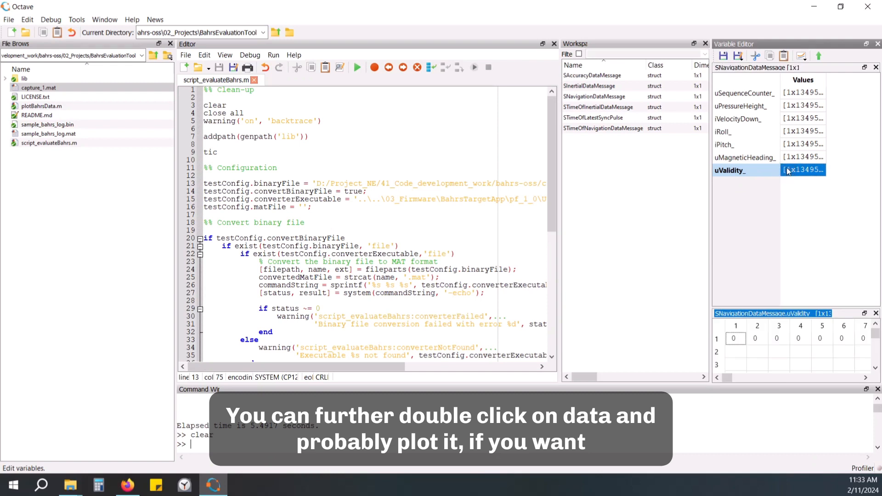
Plot the first row of the uValidity_ data and examine the resulting curve
left_click(717, 339)
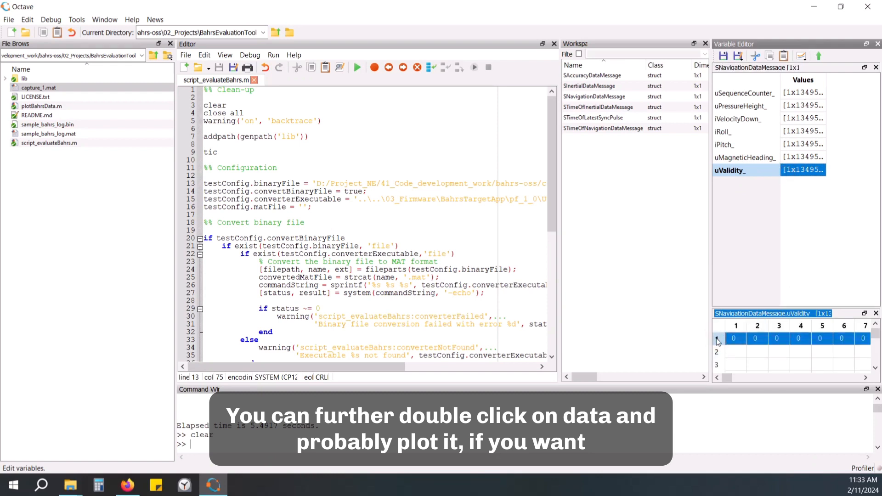
right_click(717, 340)
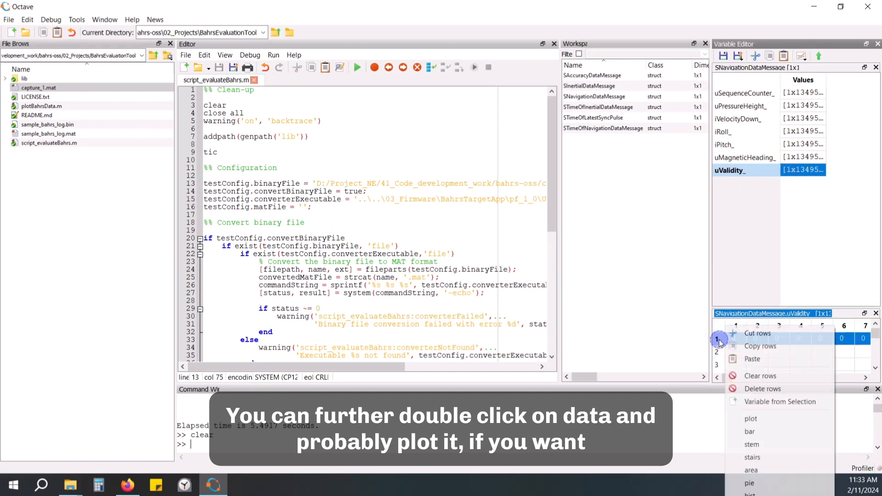
left_click(749, 419)
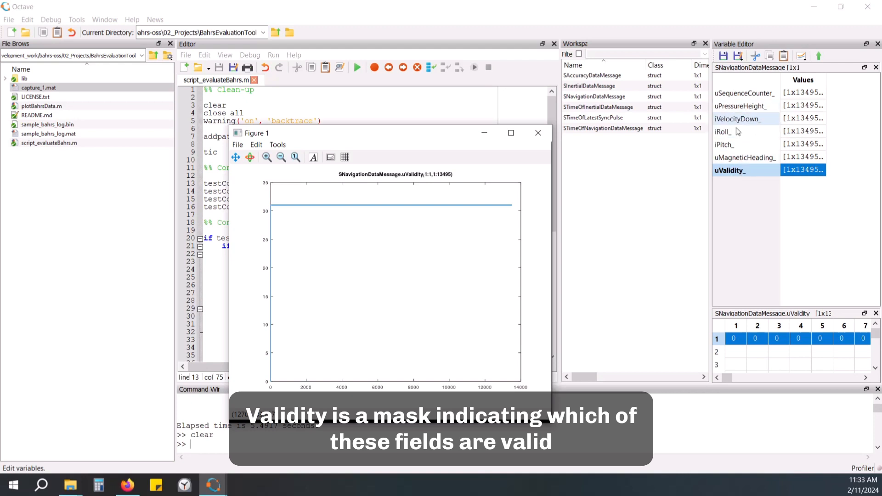
left_click(348, 204)
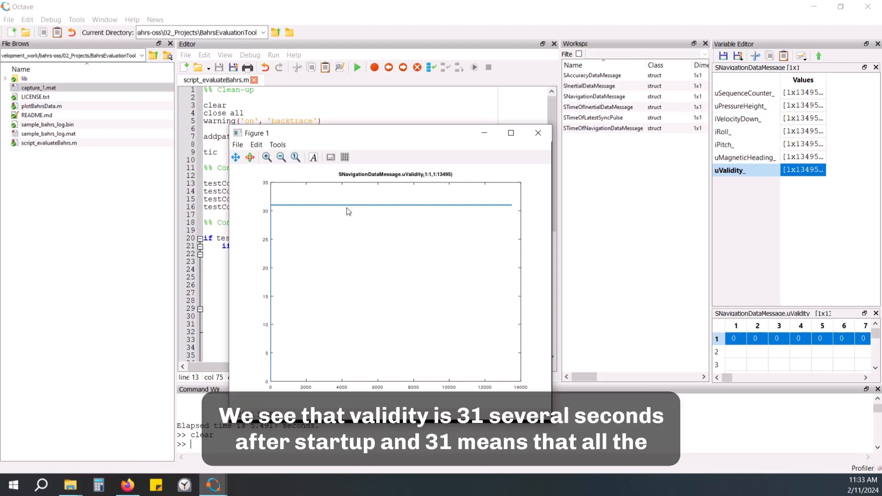